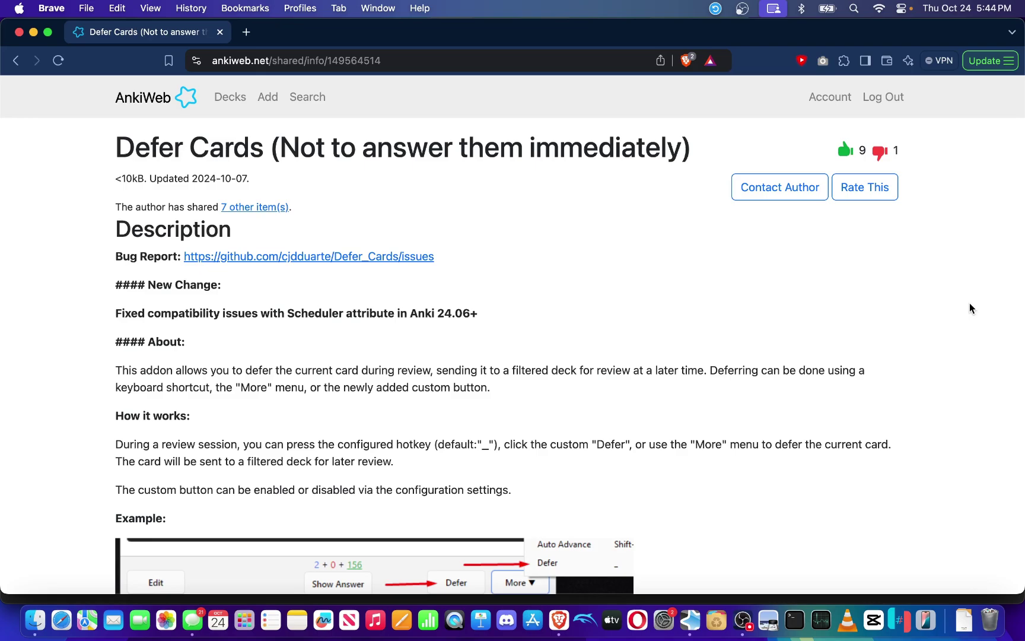
# Scroll down to the Defer Cards download section and select the add-on code 149564514
pyautogui.scroll(-2, 969, 303)
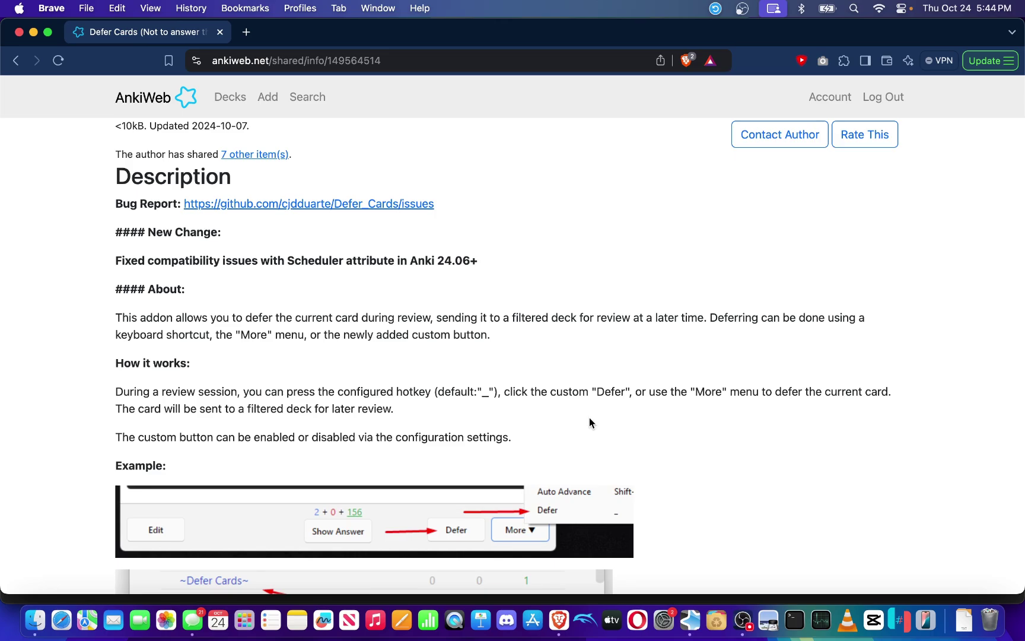
pyautogui.scroll(-2, 582, 433)
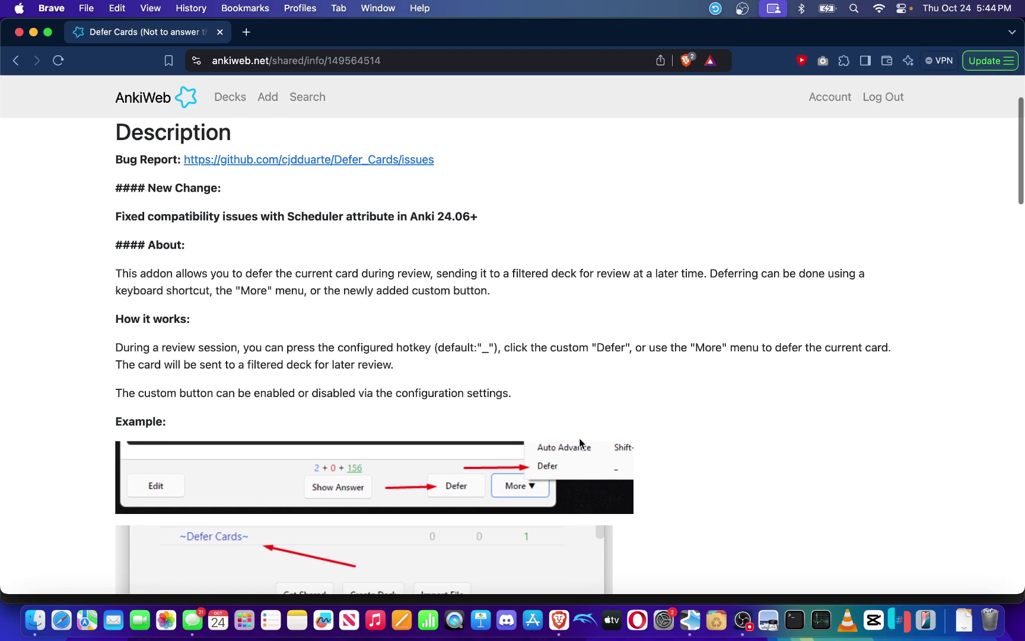
pyautogui.scroll(-4, 578, 438)
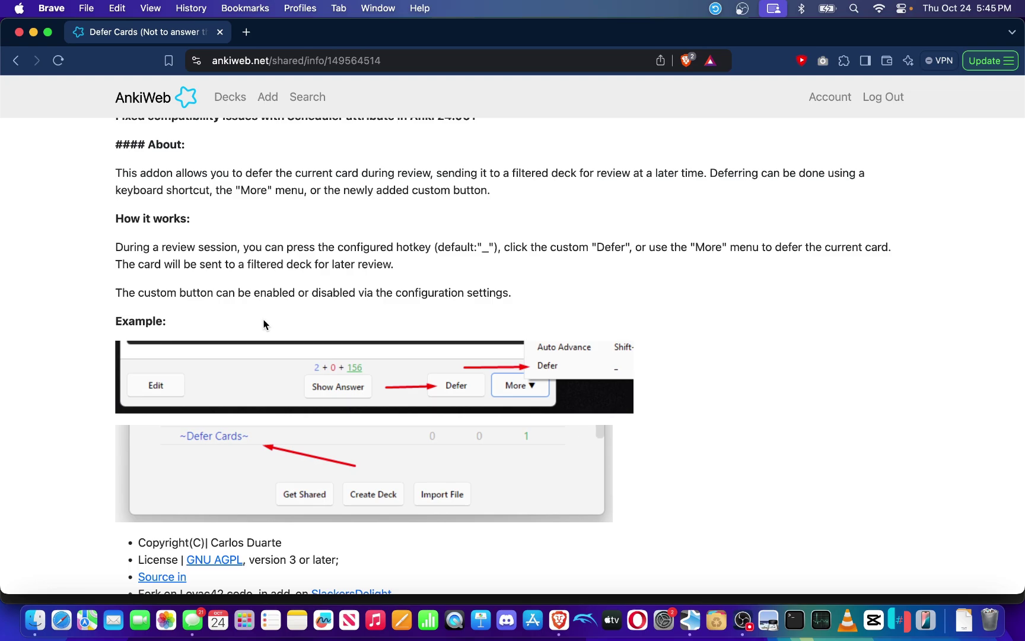
pyautogui.scroll(-5, 293, 369)
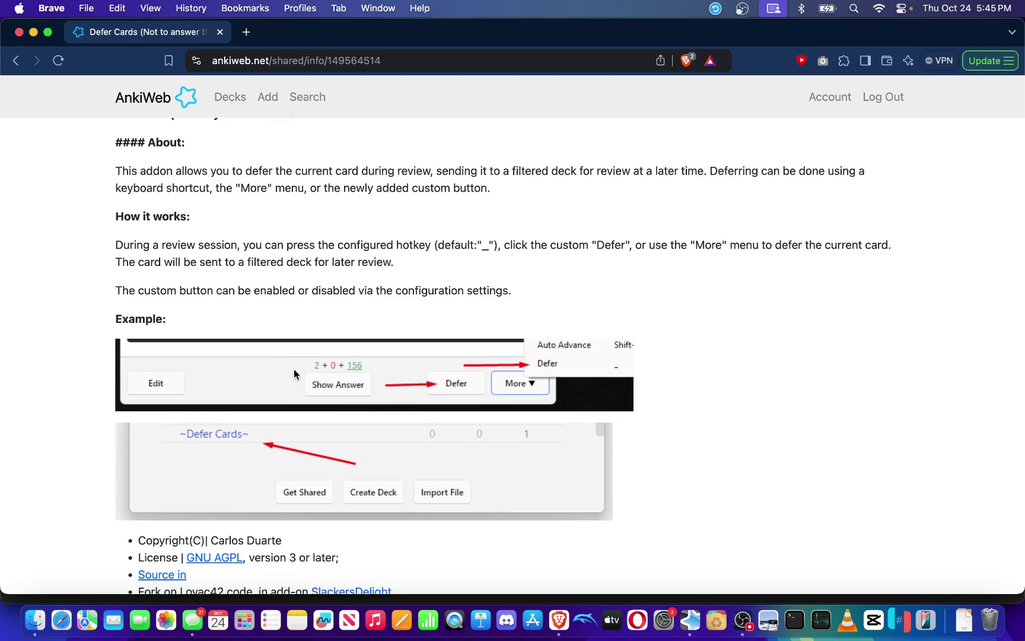
pyautogui.scroll(-12, 293, 369)
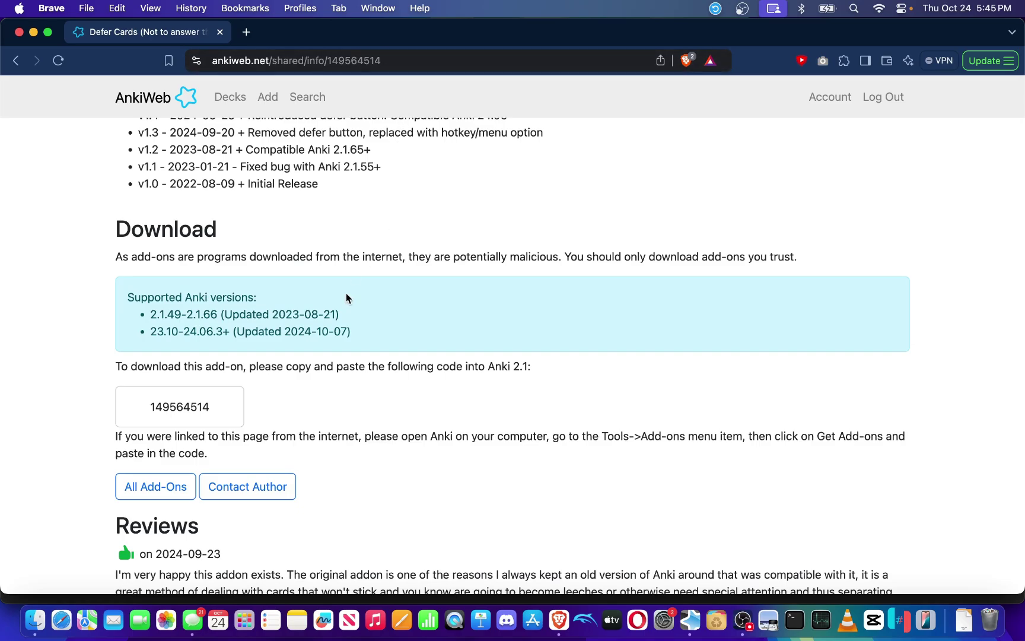
pyautogui.doubleClick(180, 407)
pyautogui.press('super+c')
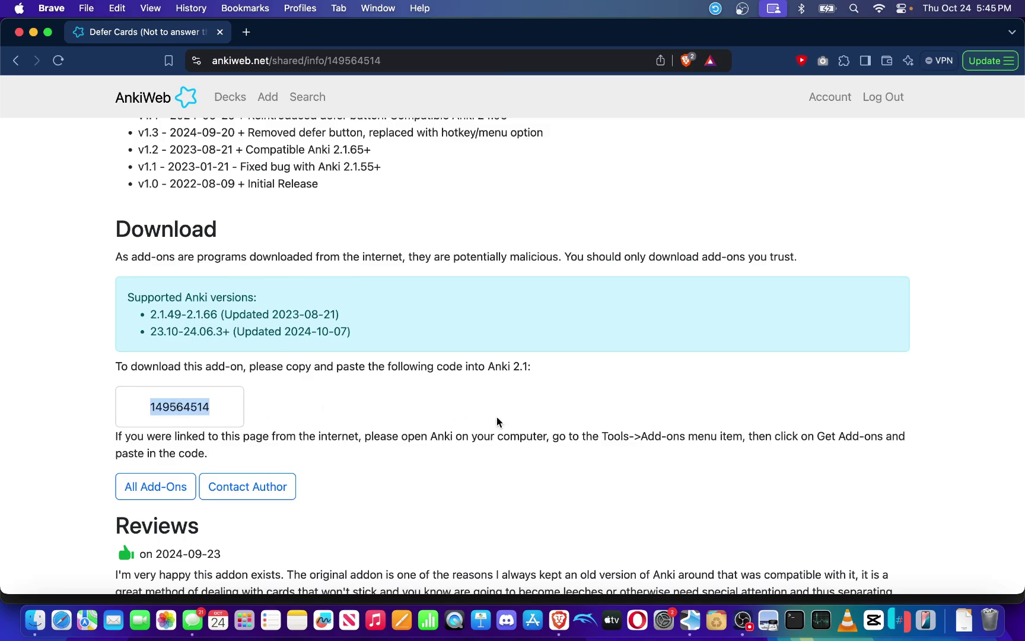
# Switch to Anki, dismiss the add-on update prompt, and bring up the Add-ons manager
pyautogui.click(689, 620)
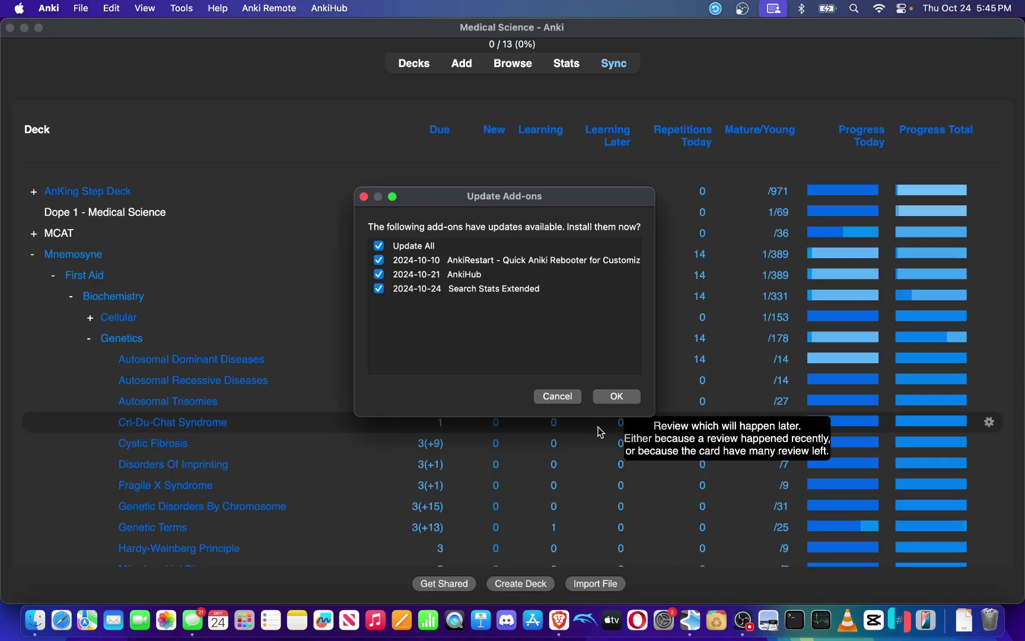
pyautogui.click(557, 396)
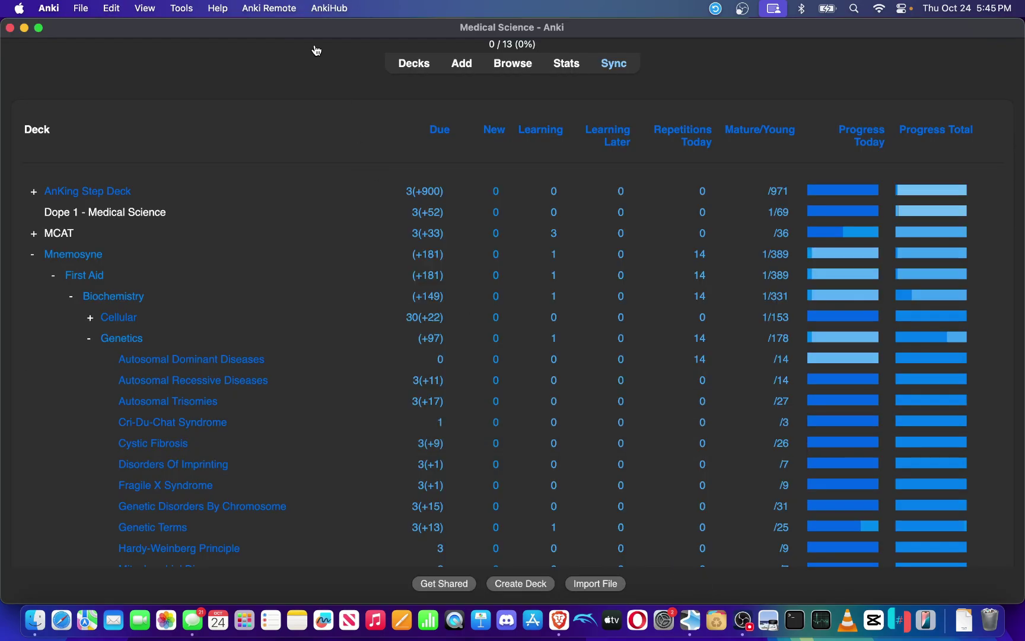
pyautogui.click(179, 8)
pyautogui.click(202, 125)
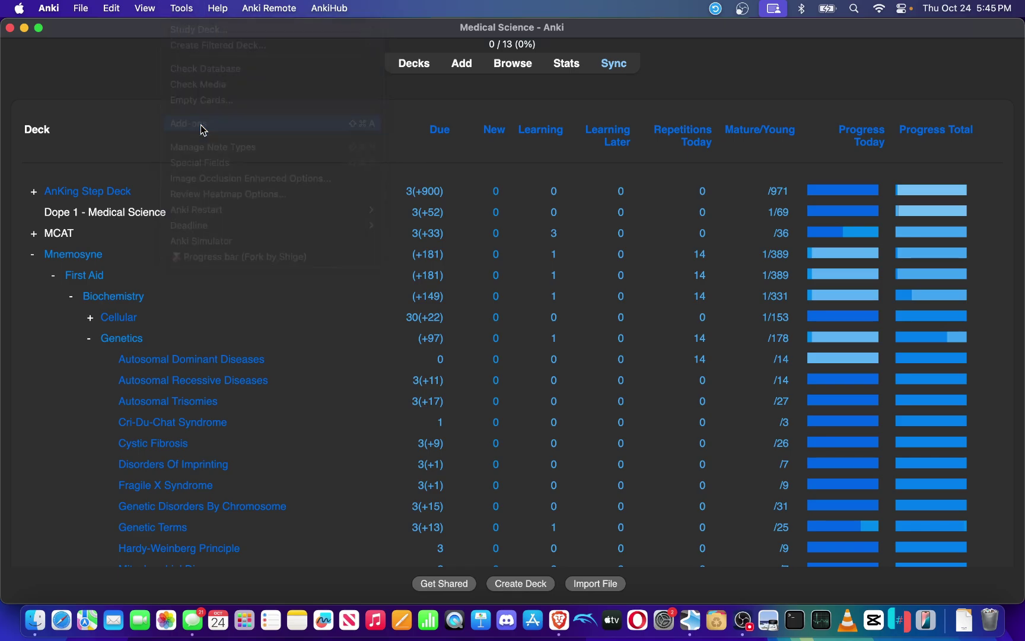
# Install add-on code 149564514 and restart Anki to activate it
pyautogui.click(734, 65)
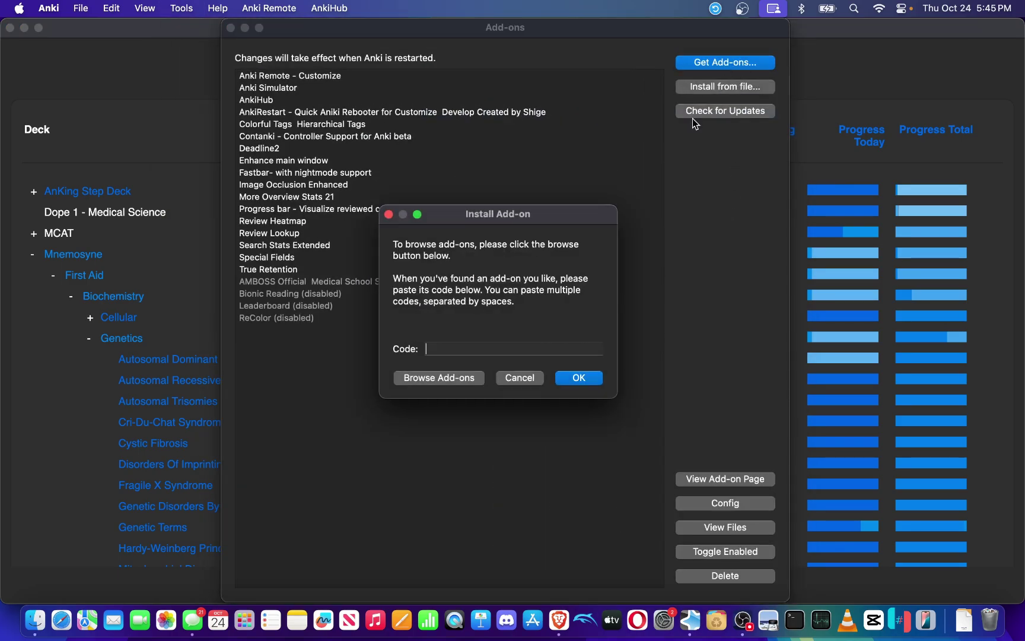
pyautogui.press('super+v')
pyautogui.click(580, 379)
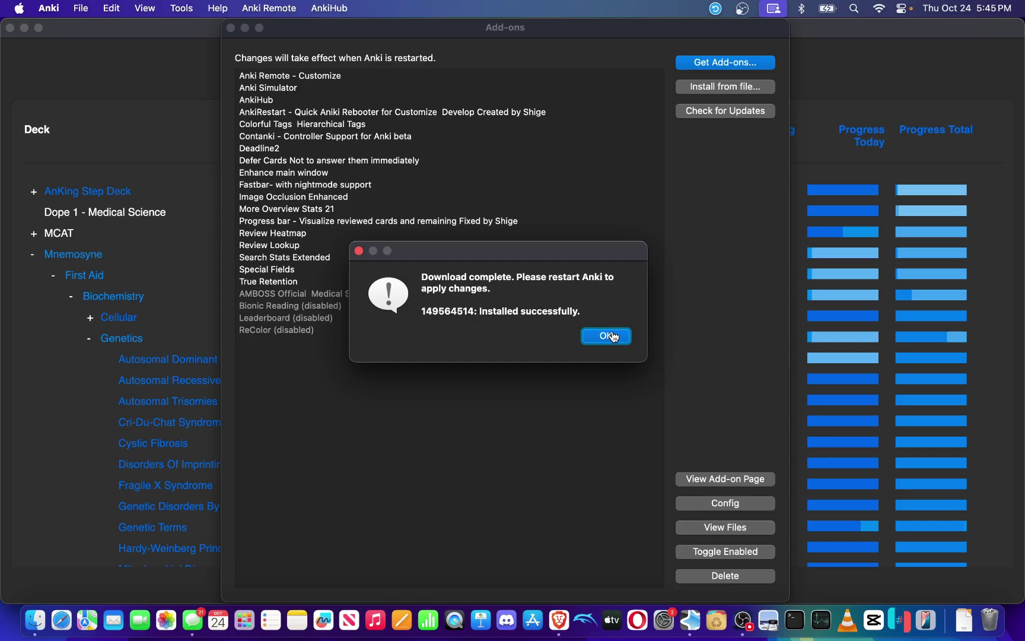
pyautogui.click(612, 336)
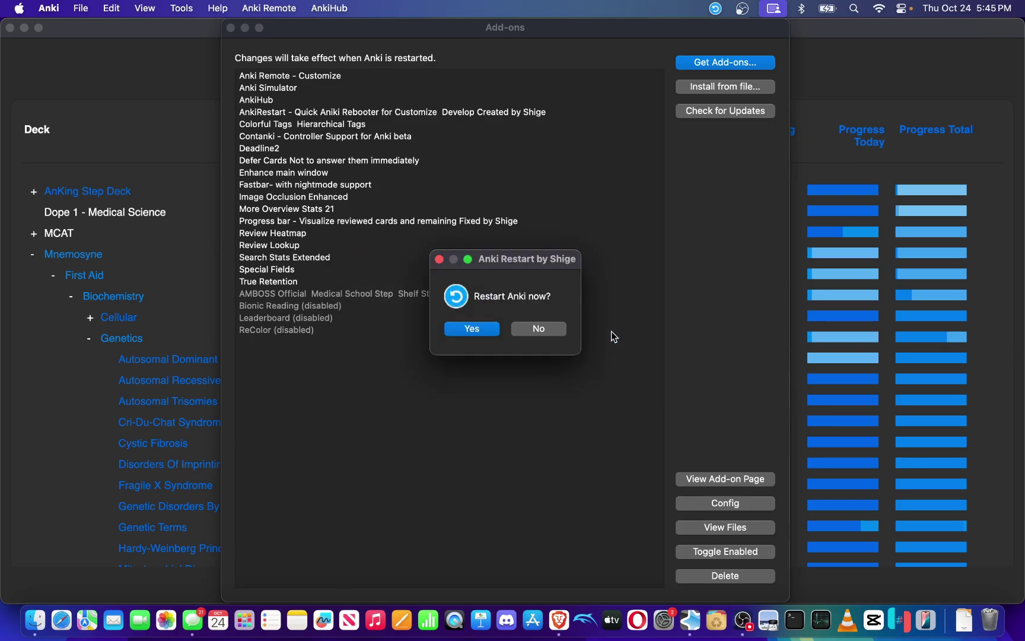
pyautogui.click(472, 329)
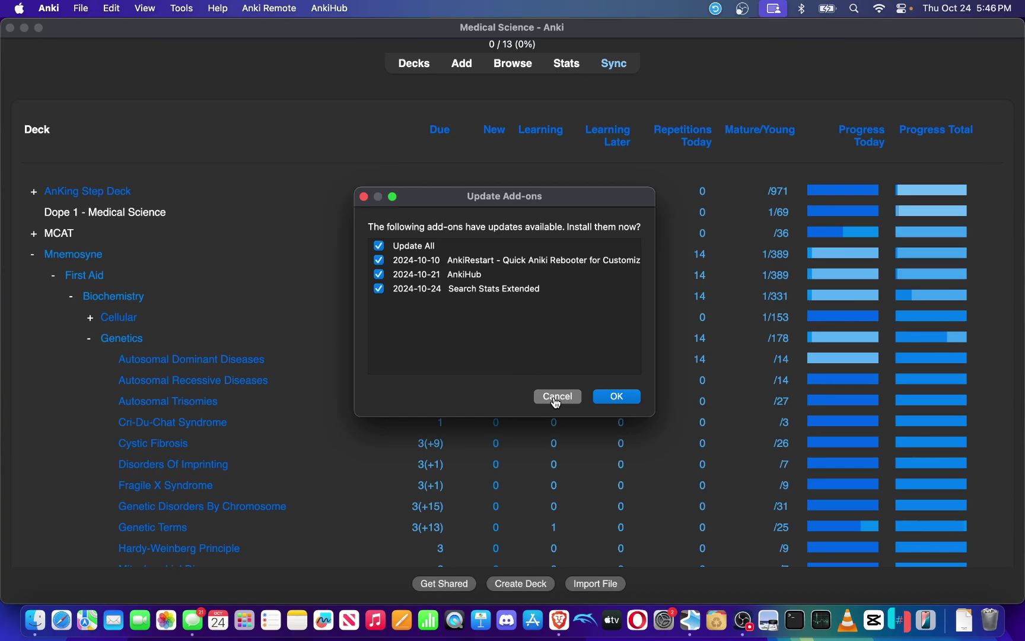
# Dismiss the update prompt, start studying the Fragile X Syndrome deck, and reveal the first answer
pyautogui.click(555, 400)
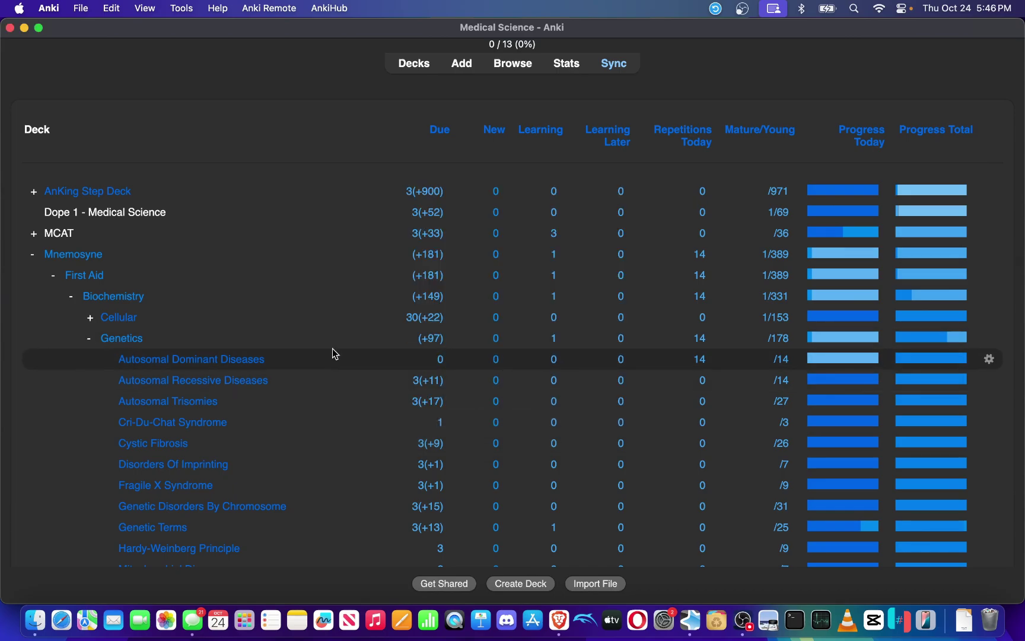
pyautogui.scroll(-3, 330, 430)
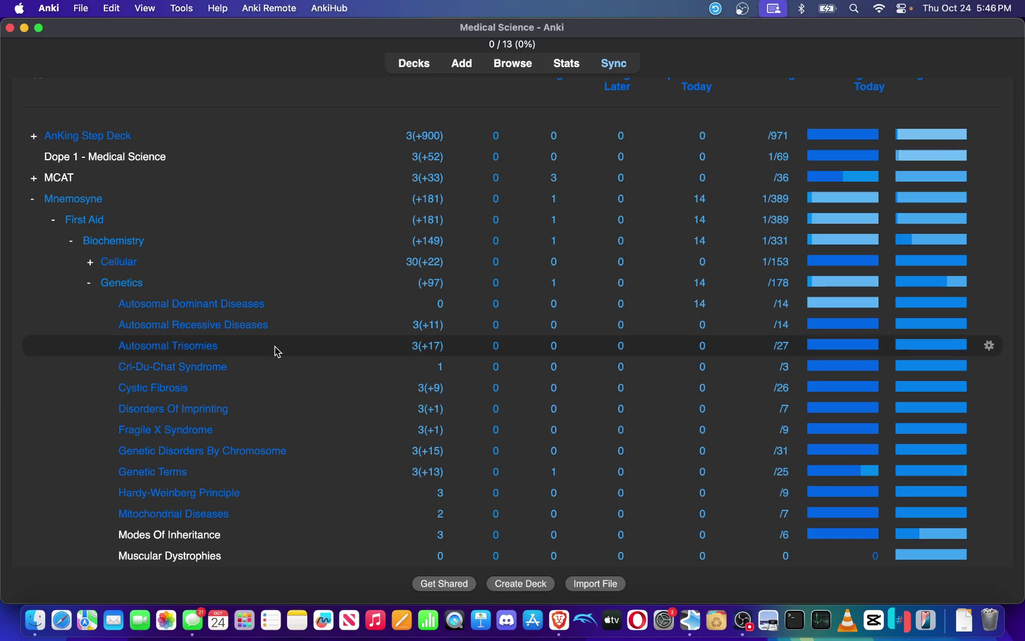
pyautogui.click(168, 429)
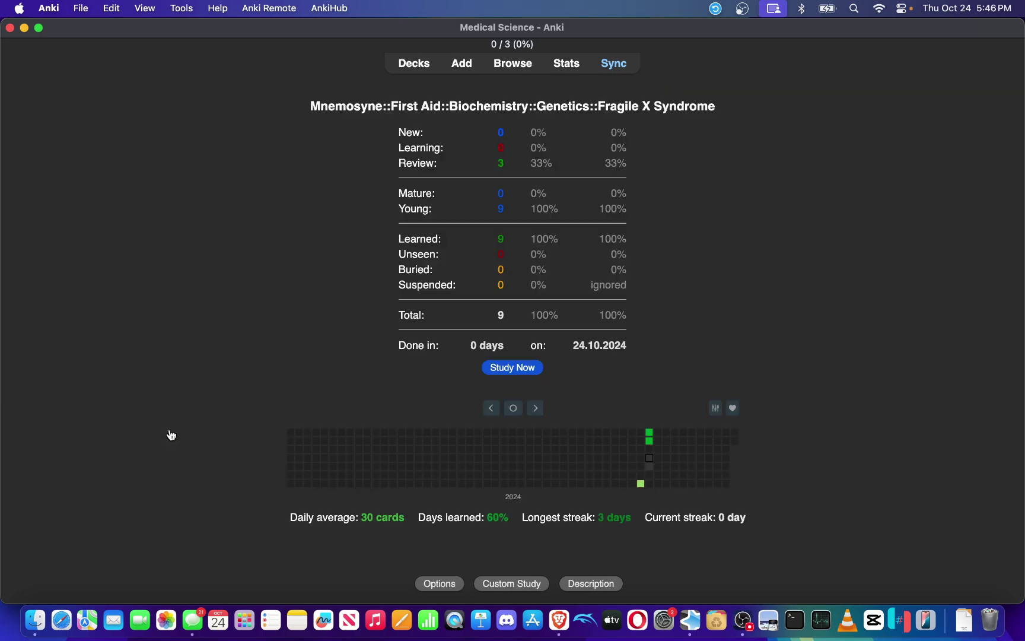
pyautogui.press('s')
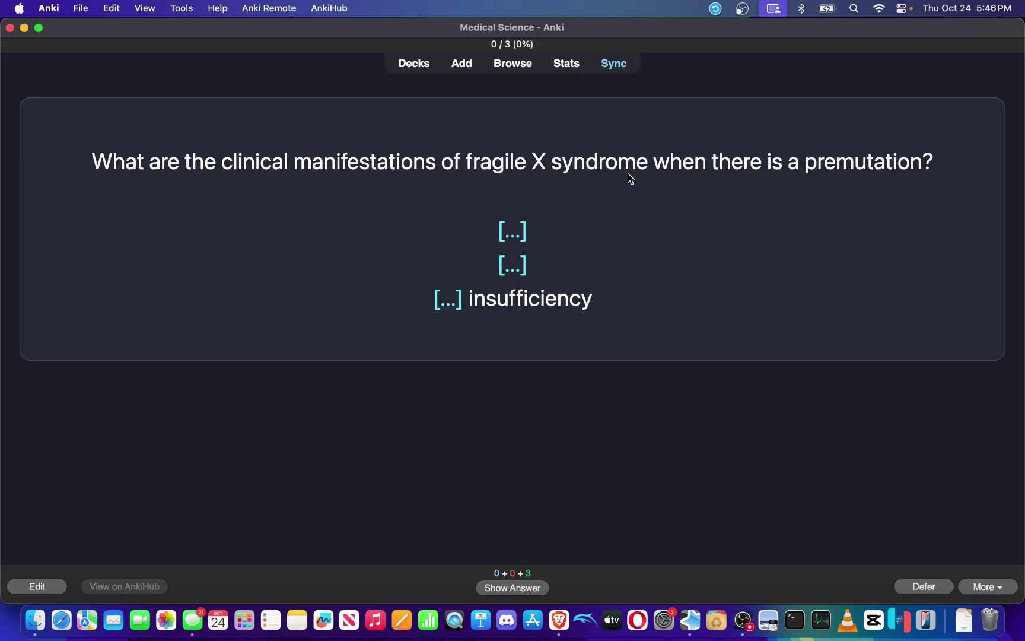
pyautogui.press('space')
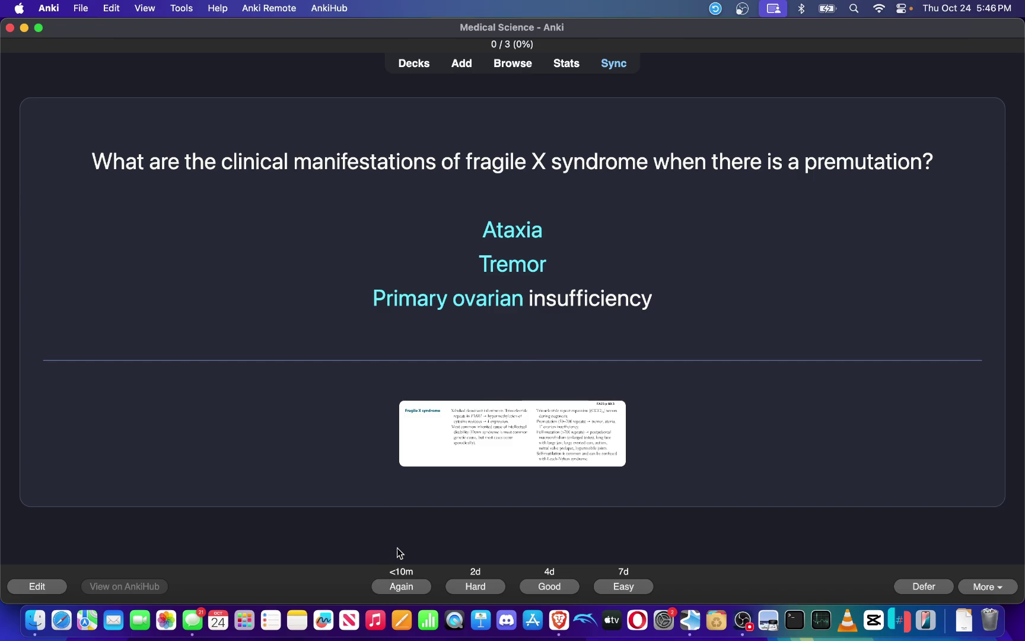
# Enlarge and inspect the card's reference image, then defer the premutation card
pyautogui.click(485, 435)
pyautogui.click(470, 551)
pyautogui.click(557, 436)
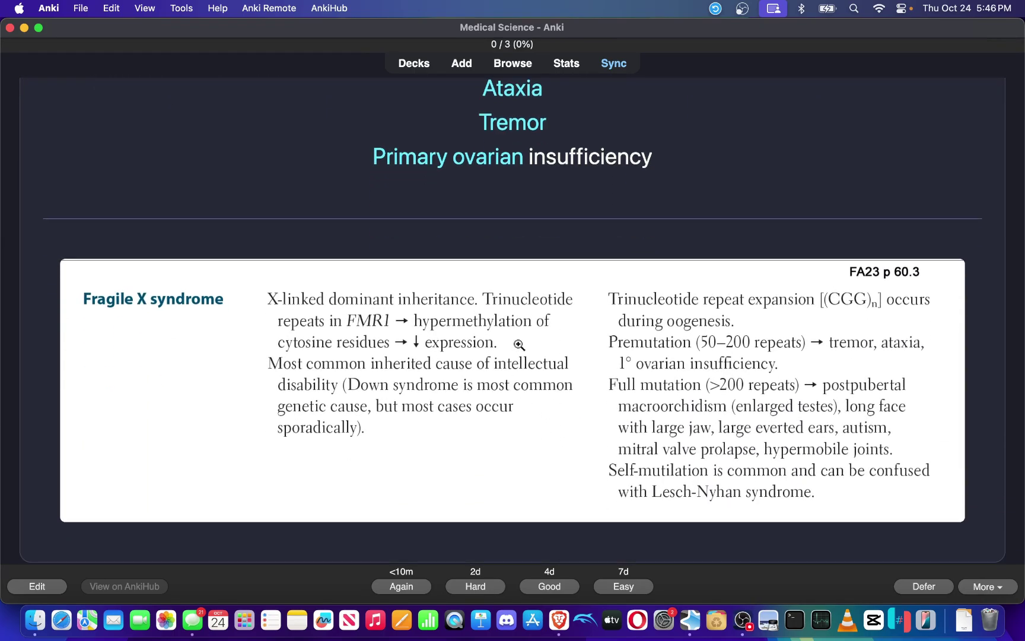
pyautogui.click(563, 381)
pyautogui.click(925, 587)
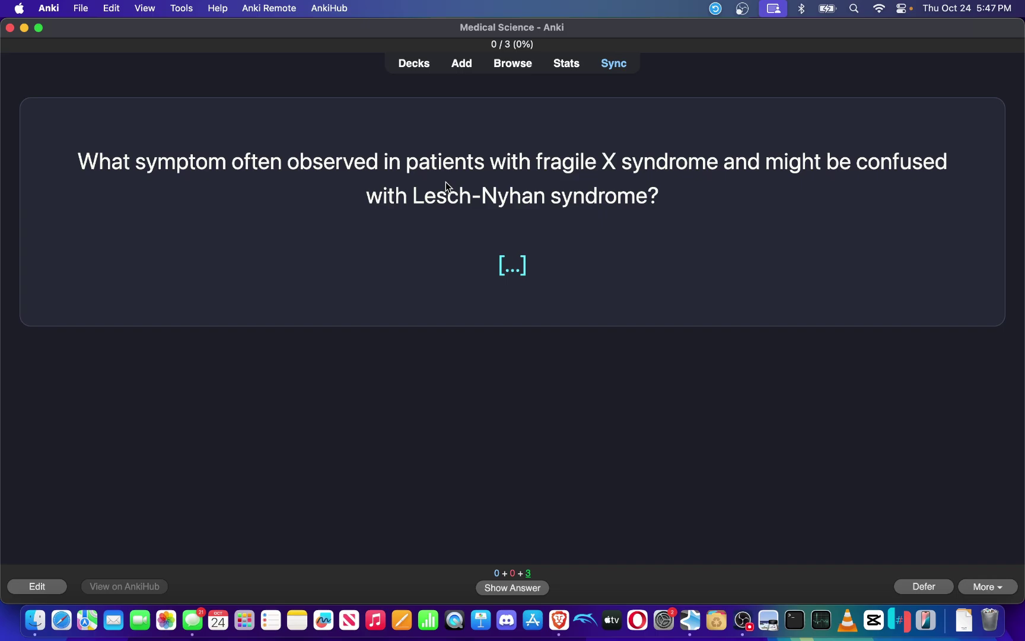
# Answer and rate one fragile X card, then reveal and defer the next two, including the full-mutation card
pyautogui.press('space')
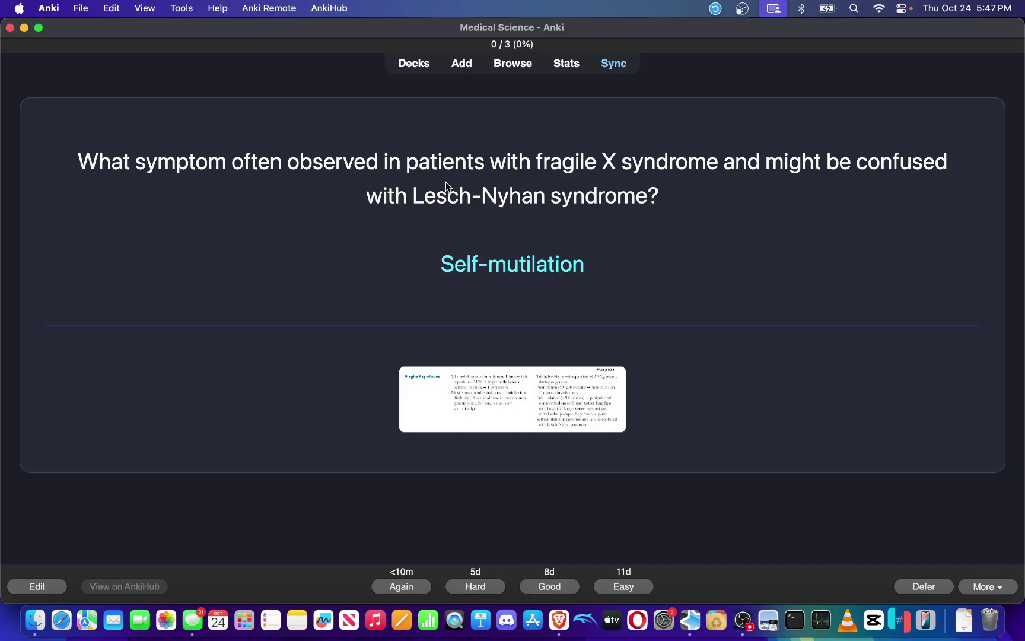
pyautogui.press('space')
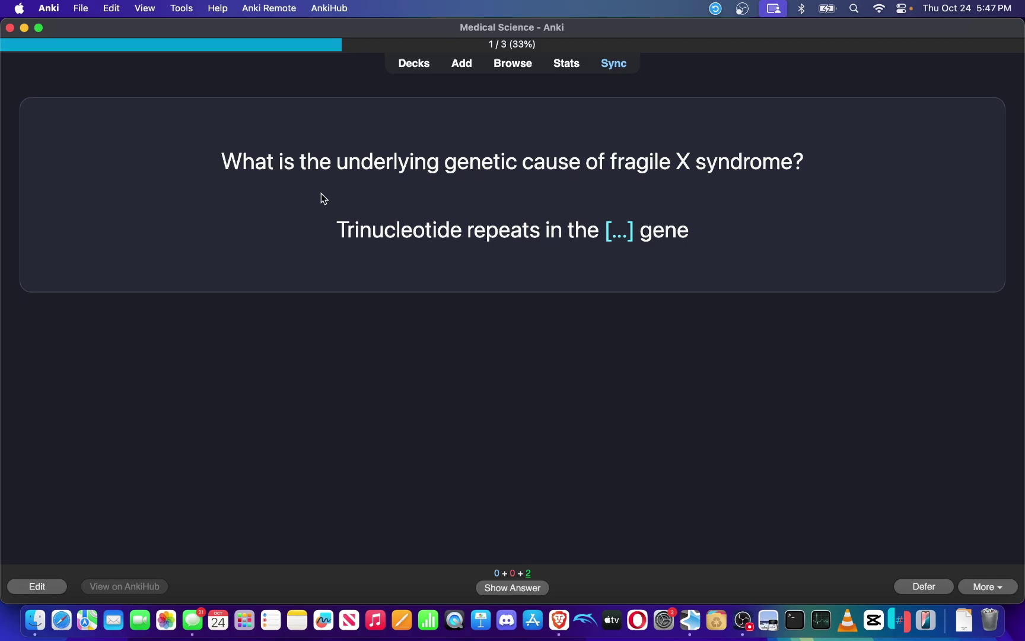
pyautogui.press('space')
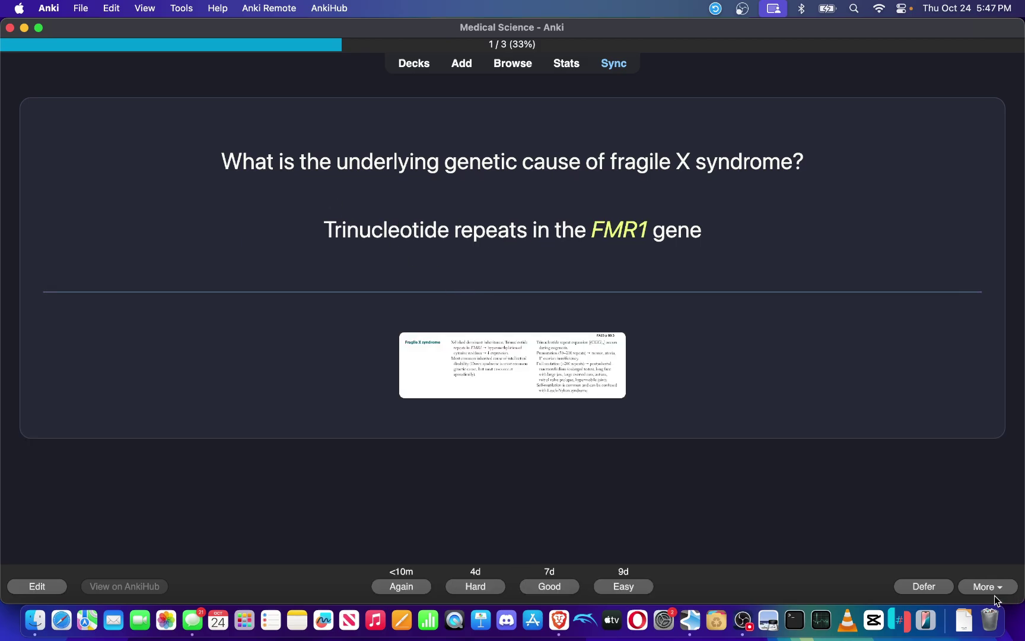
pyautogui.click(928, 587)
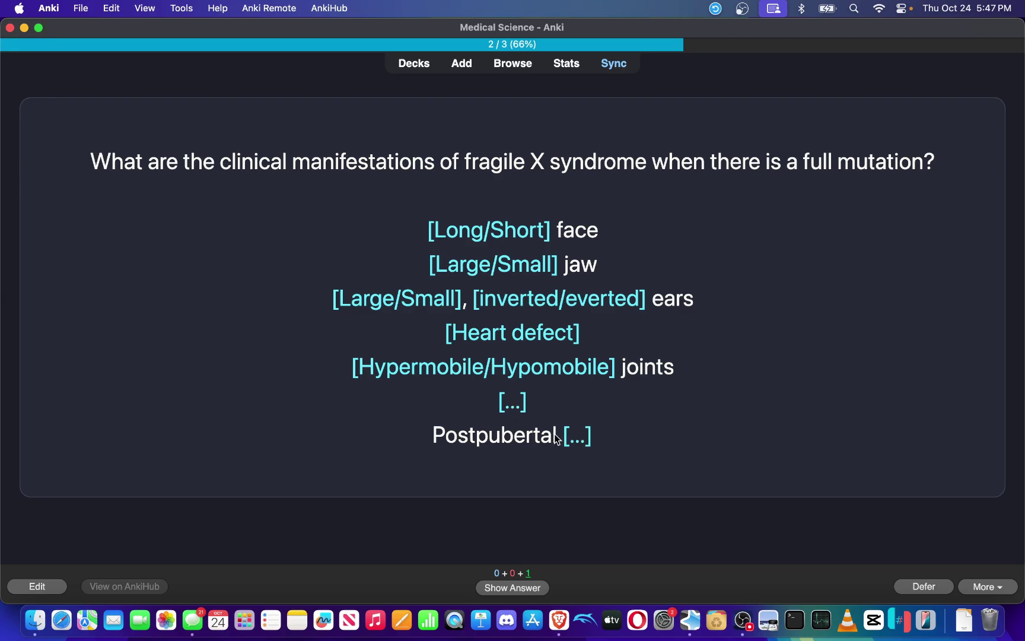
pyautogui.press('space')
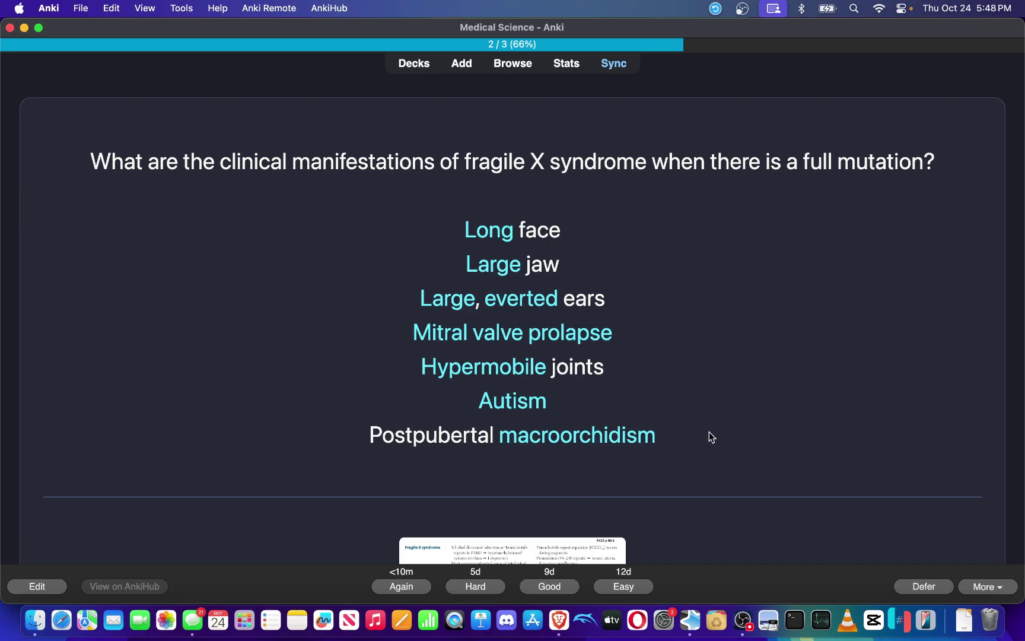
pyautogui.click(905, 586)
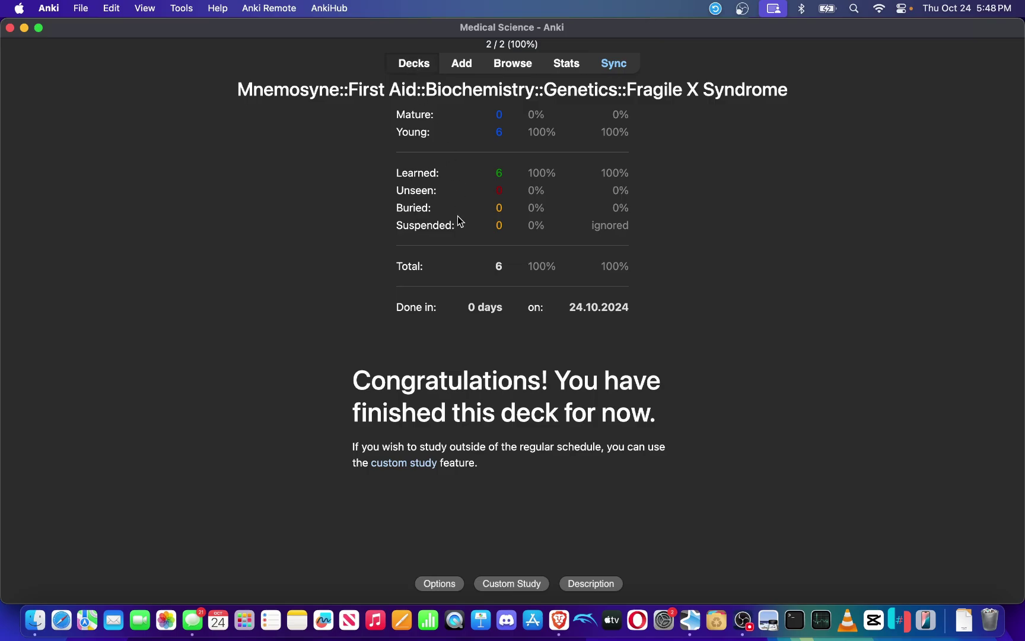
# Go back to the deck list, open the ~Defer Cards~ deck, and study its 3 deferred cards
pyautogui.press('d')
pyautogui.scroll(-20, 565, 392)
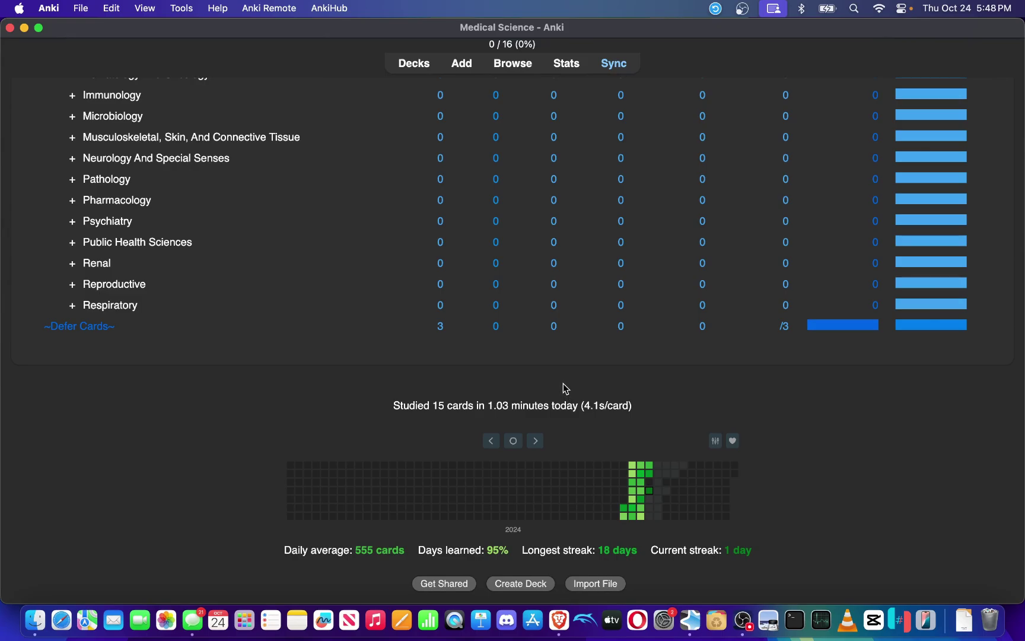
pyautogui.click(54, 327)
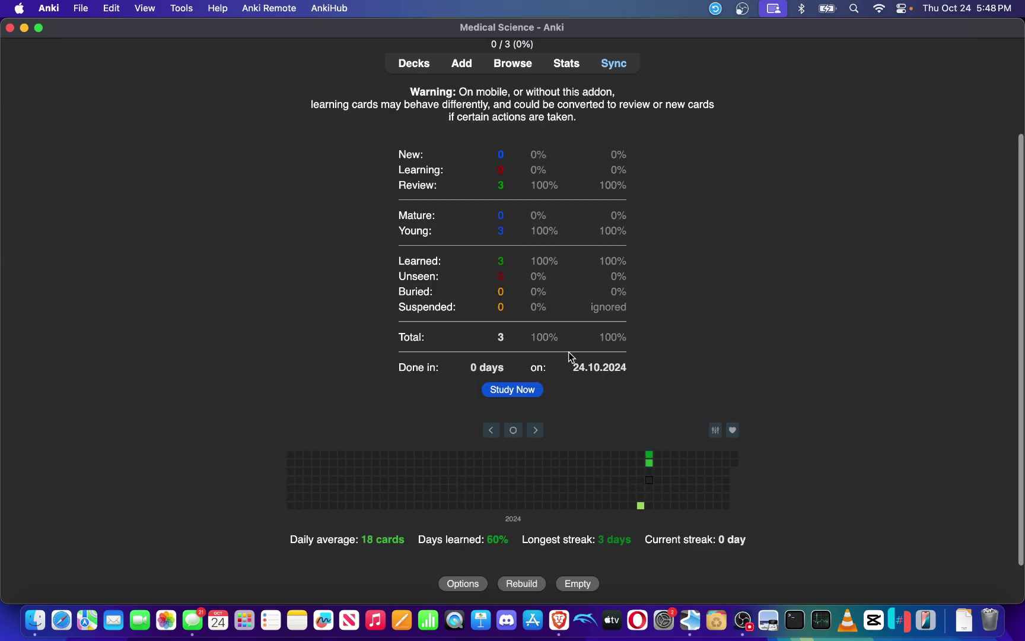
pyautogui.click(504, 392)
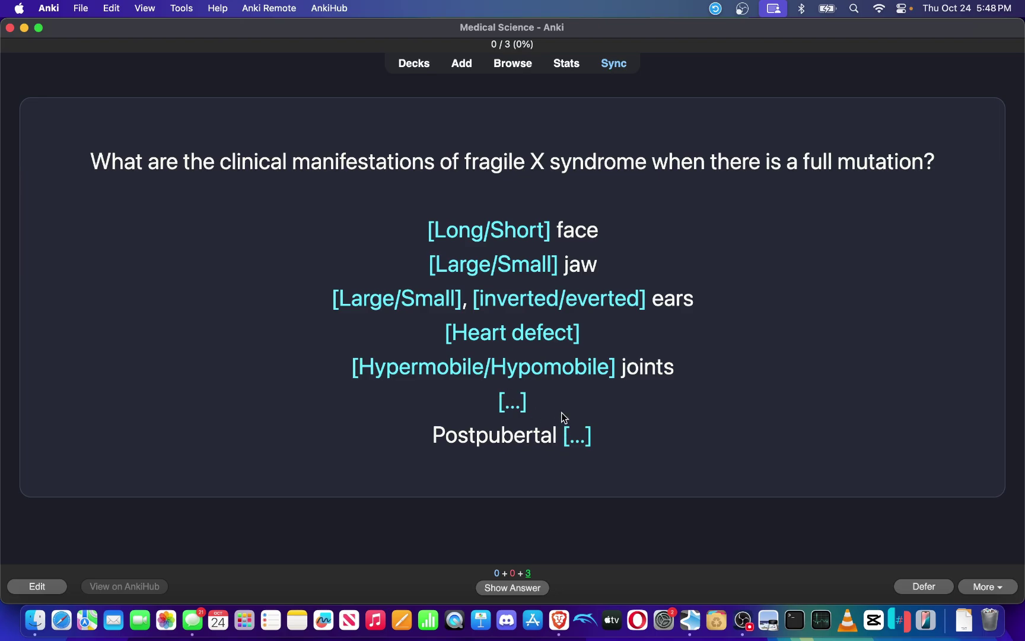
# Reveal and rate the first deferred card, the FMR1 card, and the premutation card
pyautogui.press('space')
pyautogui.click(561, 586)
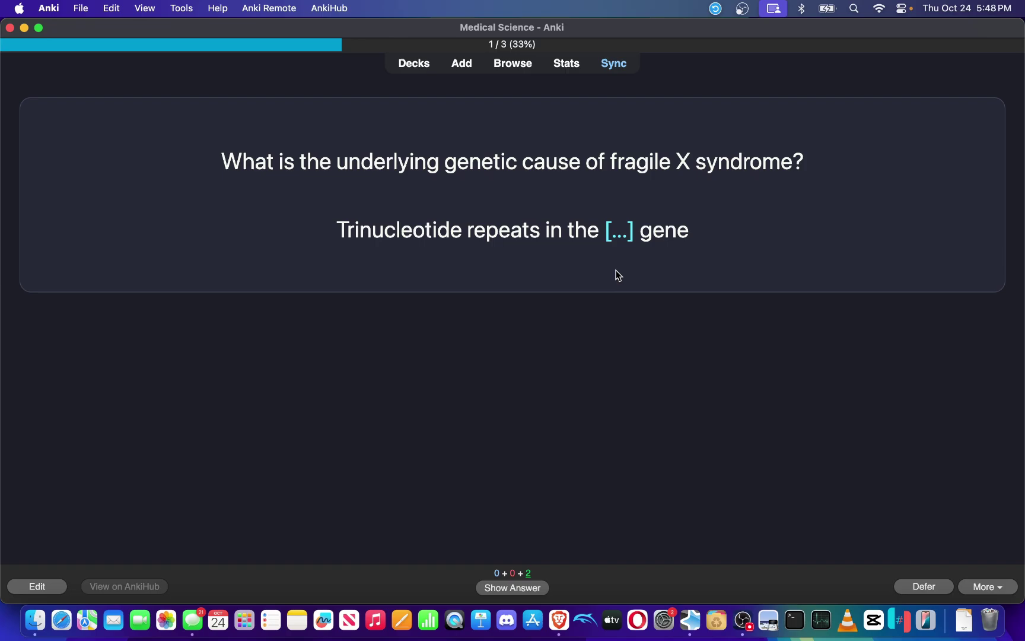
pyautogui.press('space')
pyautogui.click(541, 587)
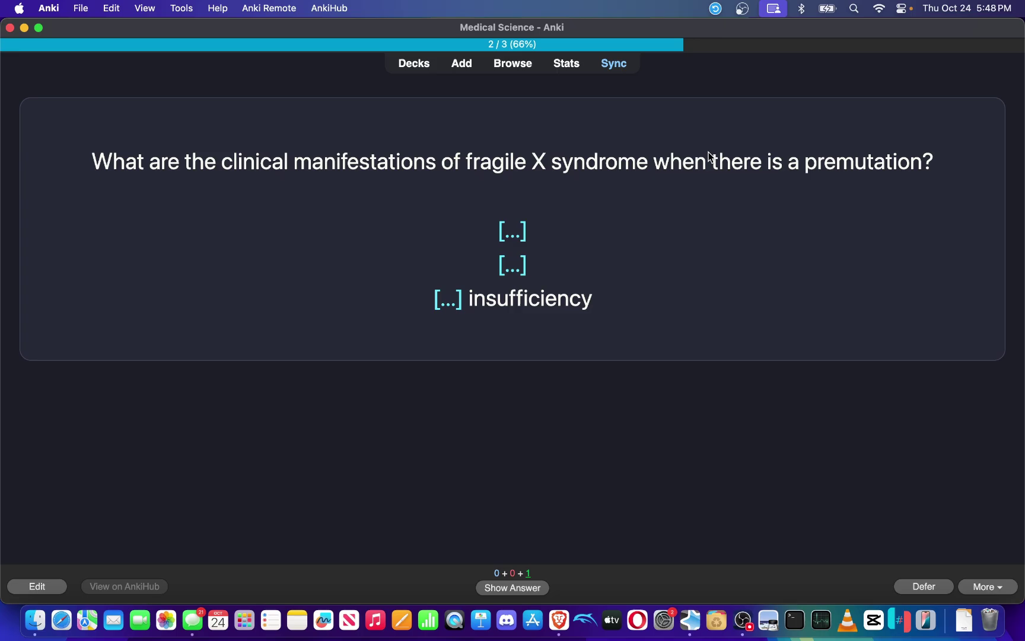
pyautogui.press('space')
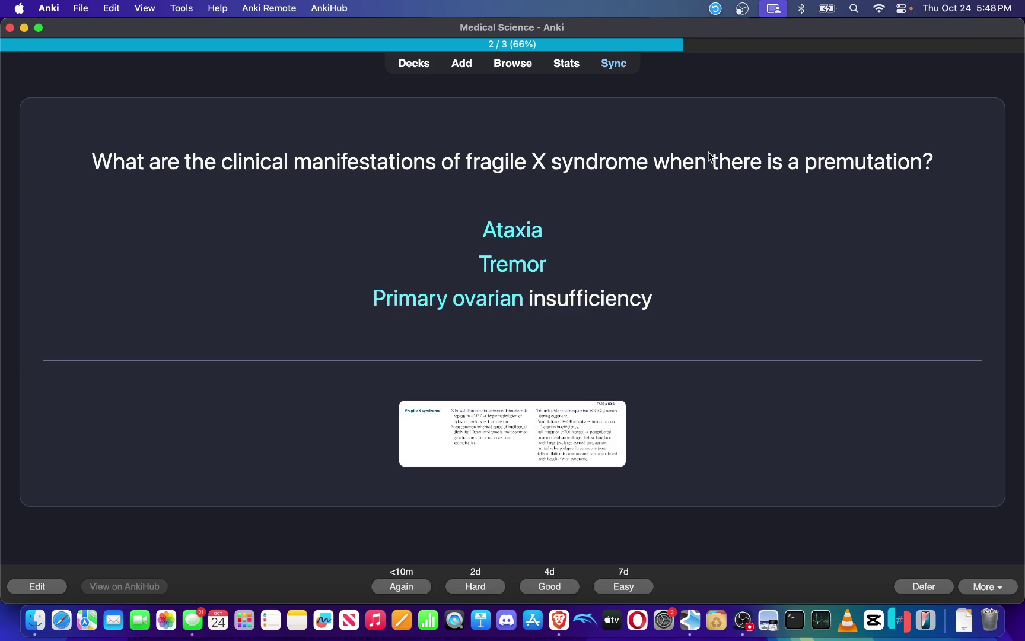
pyautogui.press('space')
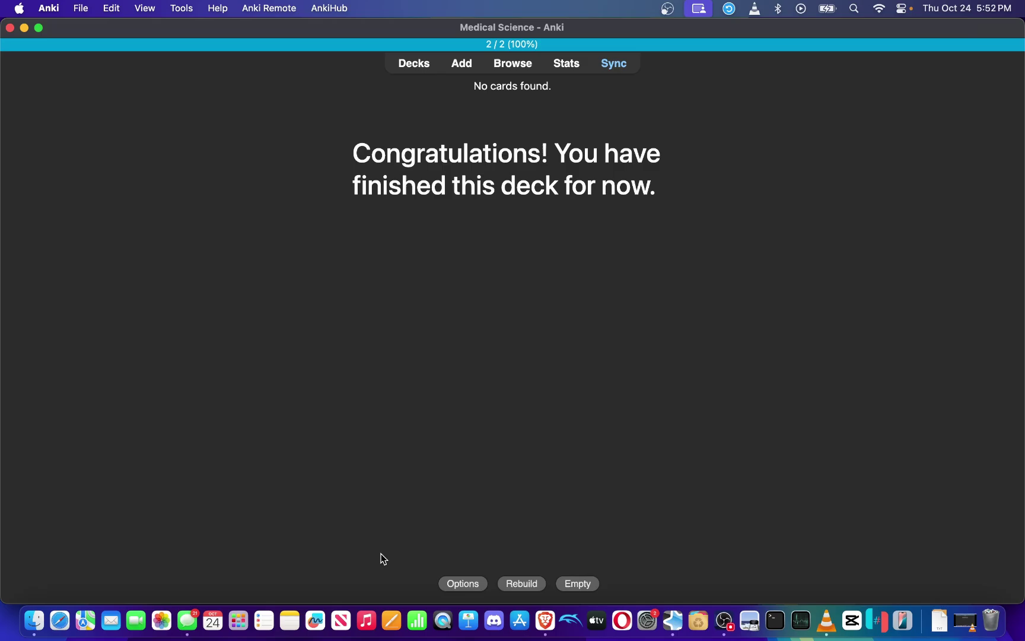
# Rebuild ~Defer Cards~ with a 3-card limit ordered latest added first
pyautogui.click(523, 586)
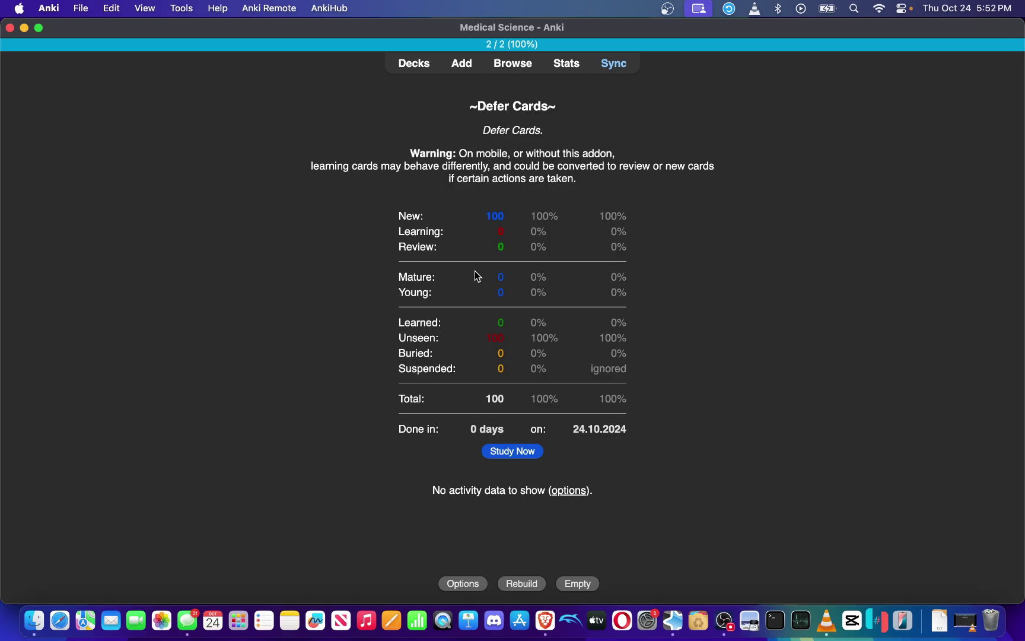
pyautogui.press('super+z')
pyautogui.click(470, 589)
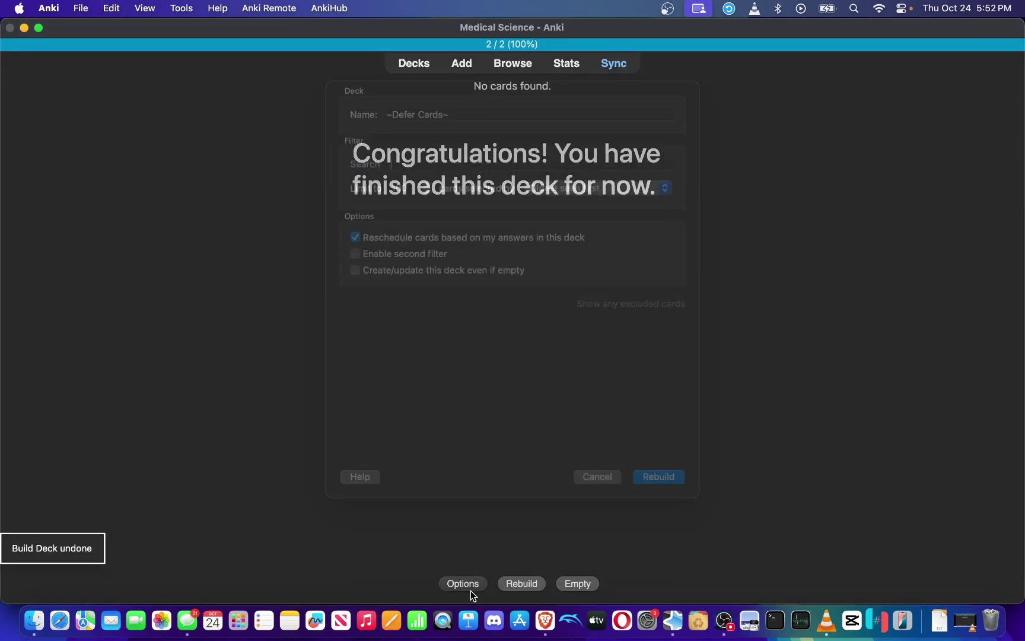
pyautogui.doubleClick(402, 210)
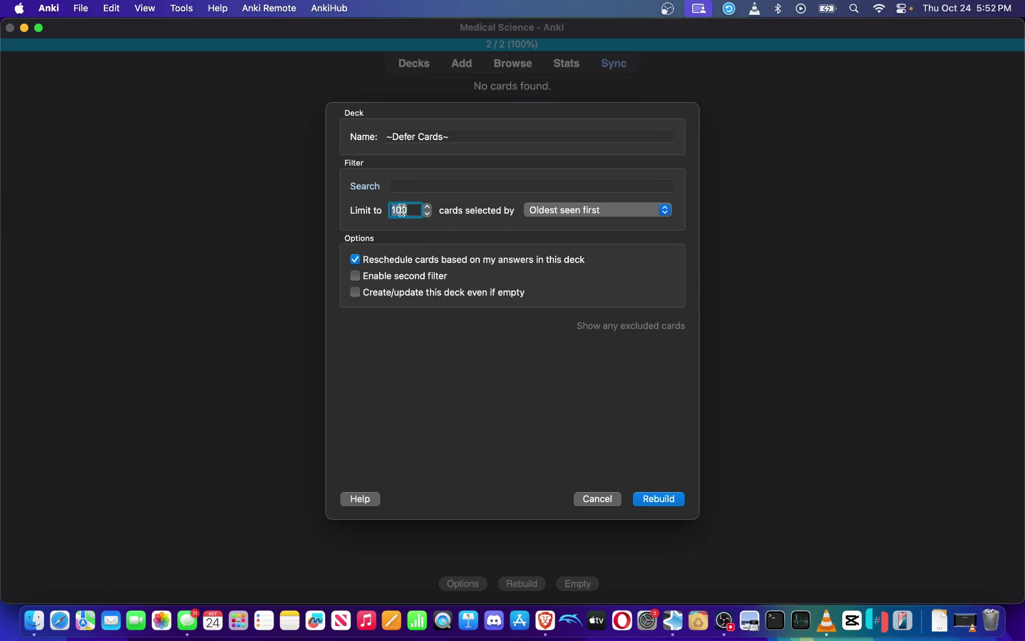
pyautogui.write('3')
pyautogui.click(568, 213)
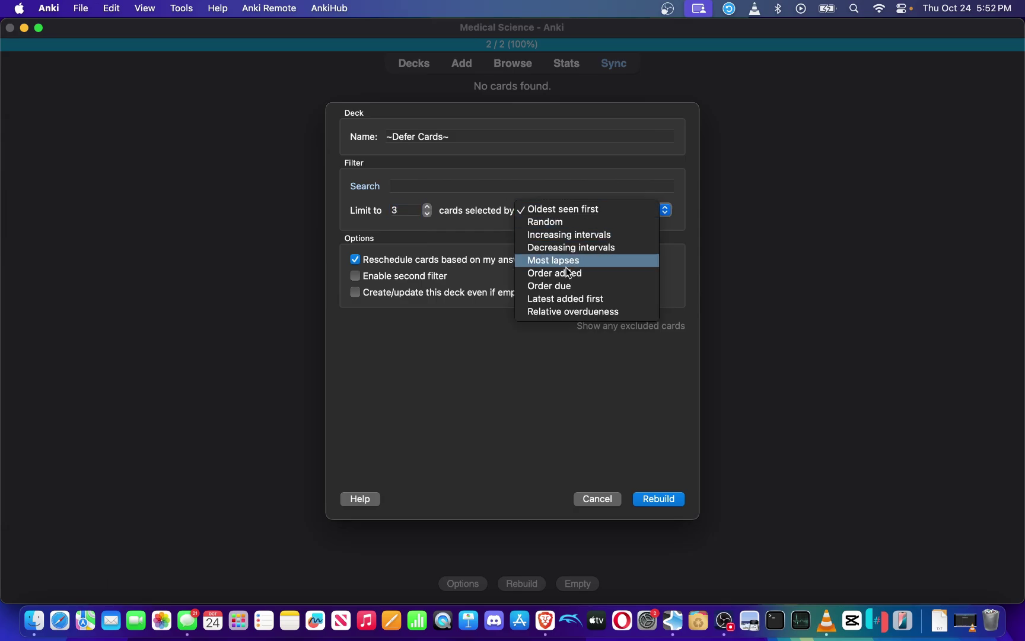
pyautogui.click(576, 300)
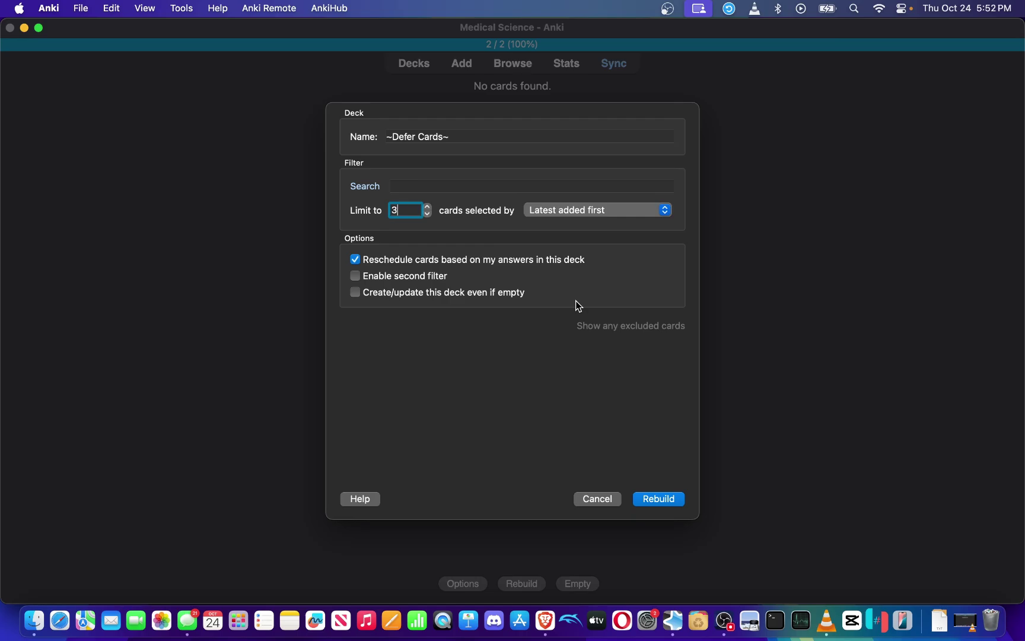
pyautogui.click(662, 499)
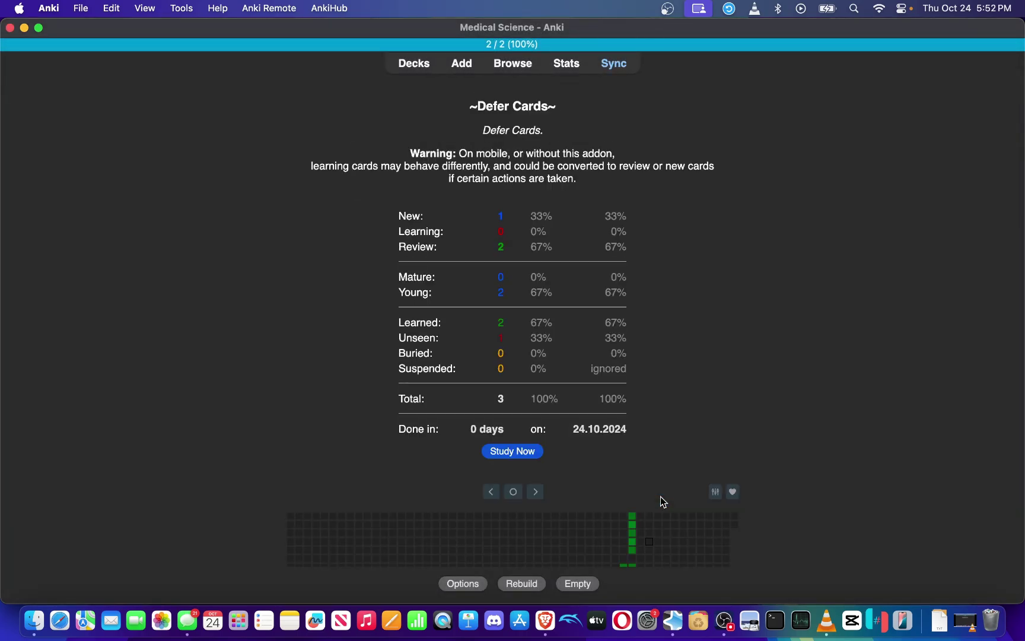
# Start studying the rebuilt deck, then undo repeatedly back to the finished Fragile X Syndrome deck
pyautogui.press('s')
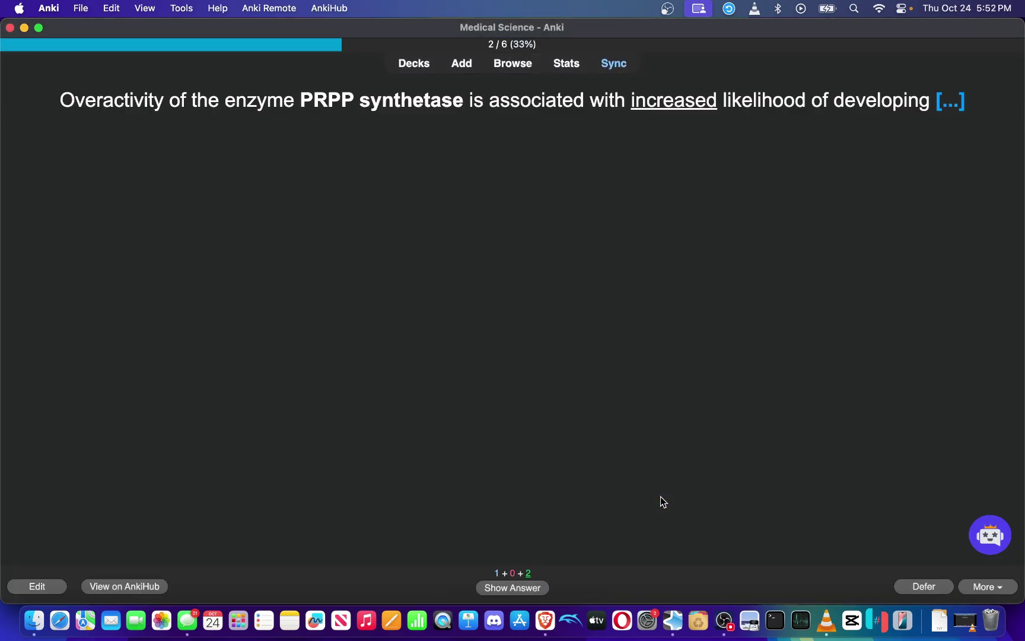
pyautogui.press('super+z')
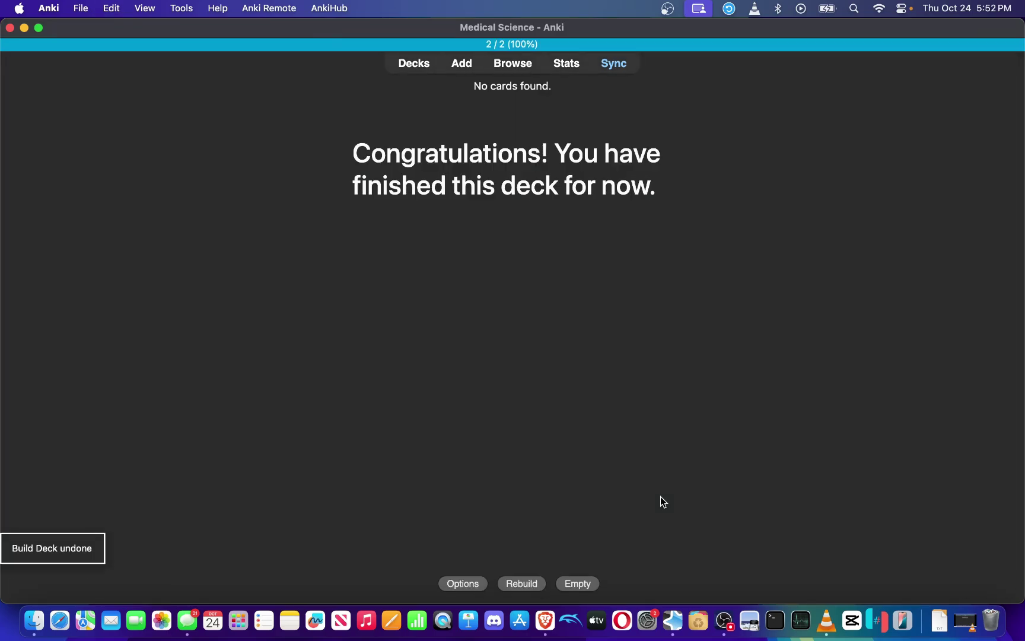
pyautogui.press('super+z')
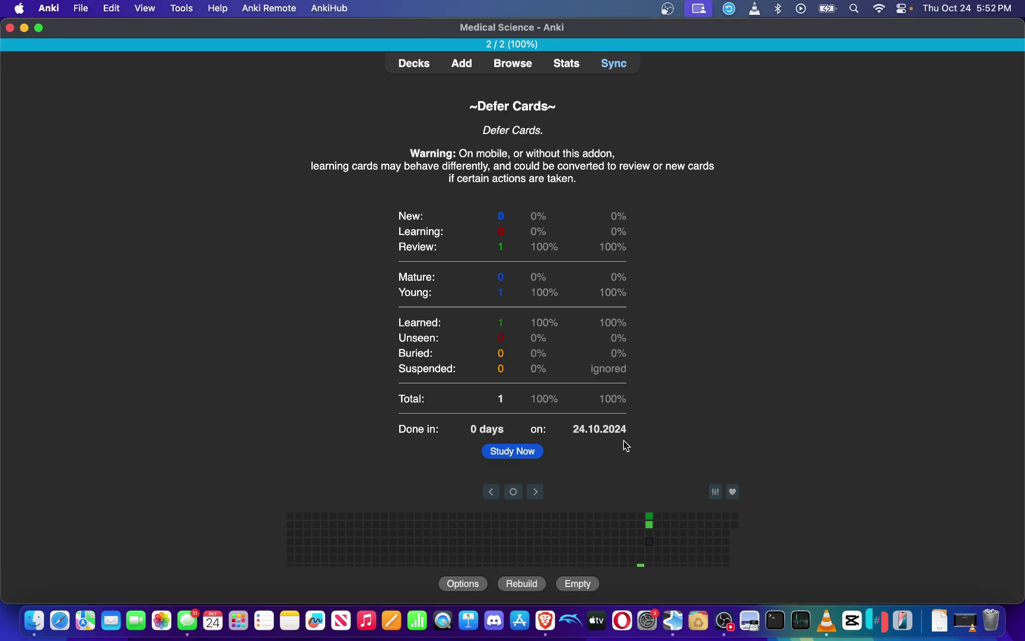
pyautogui.press('super+z')
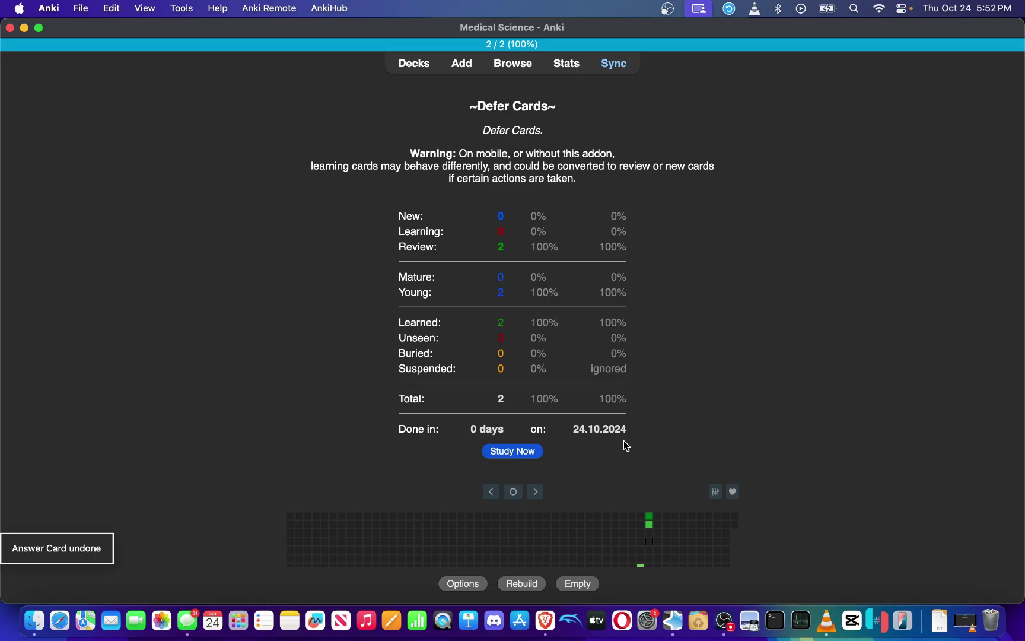
pyautogui.press('super+z')
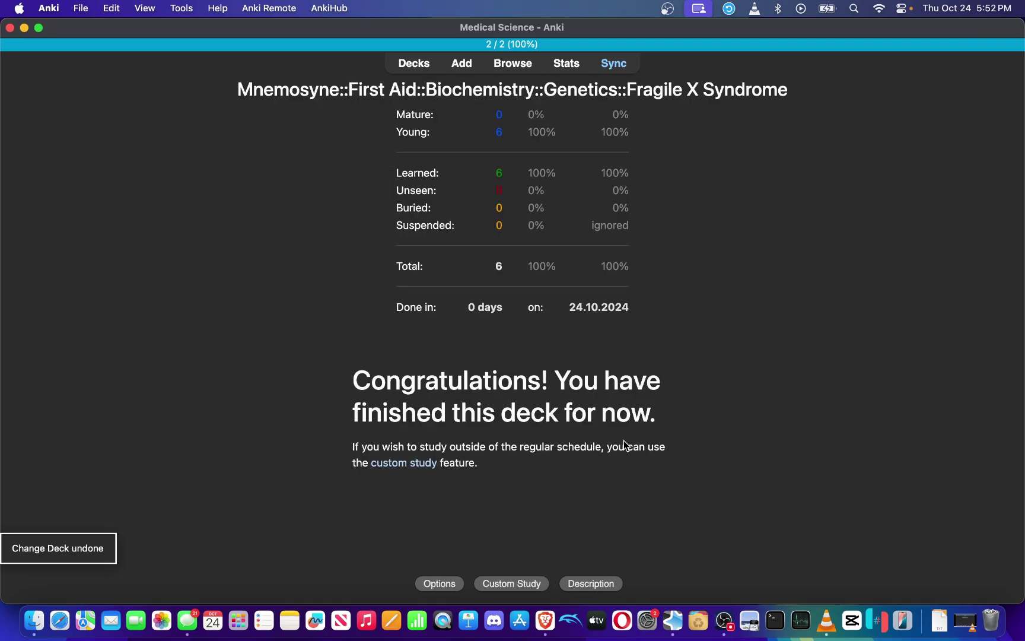